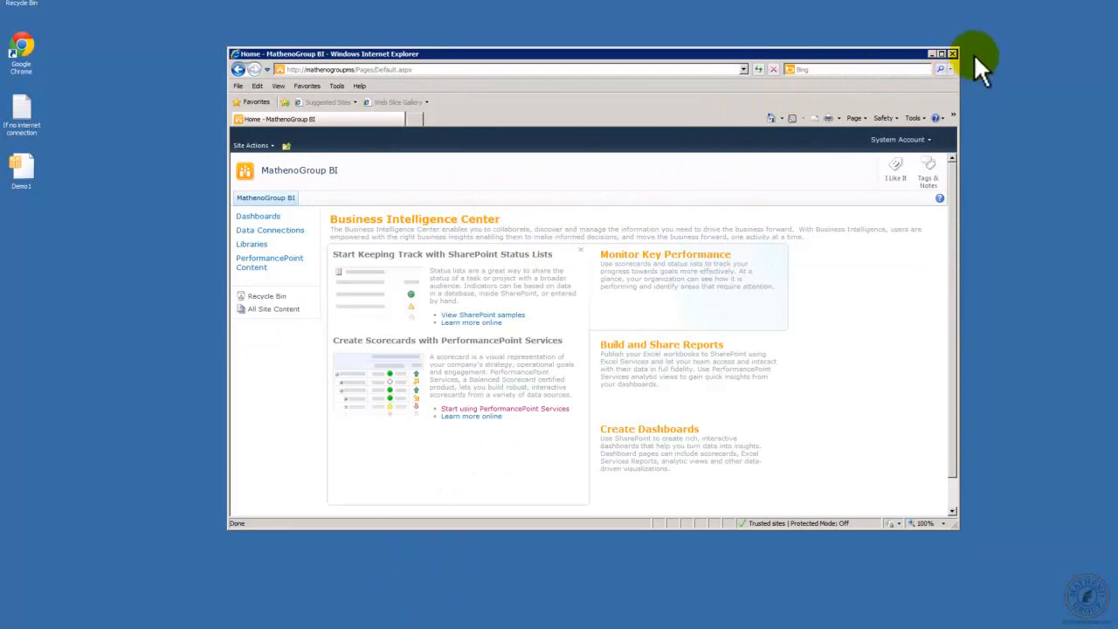
# Step: Minimize the browser window and launch SharePoint 2010 Central Administration, allowing it to make changes to the computer
pyautogui.click(932, 53)
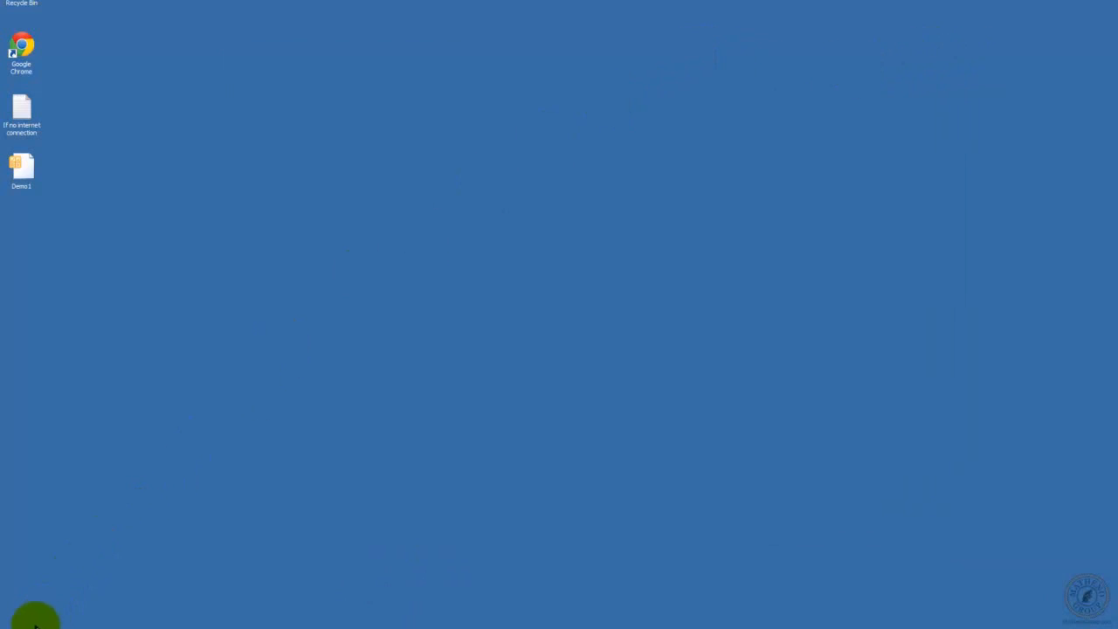
pyautogui.click(35, 622)
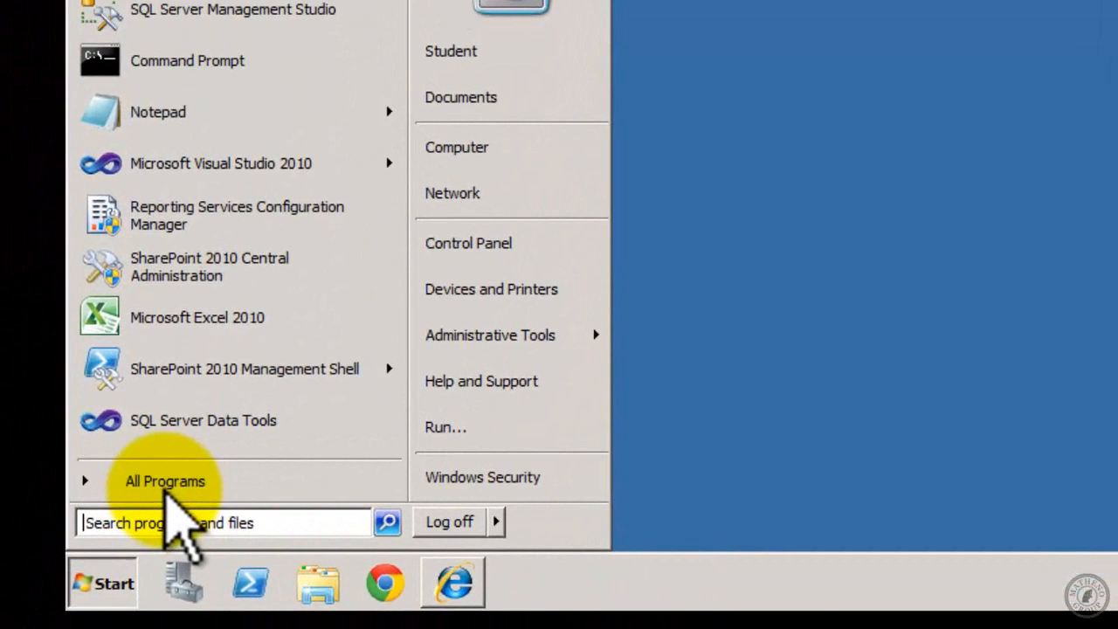
pyautogui.click(135, 514)
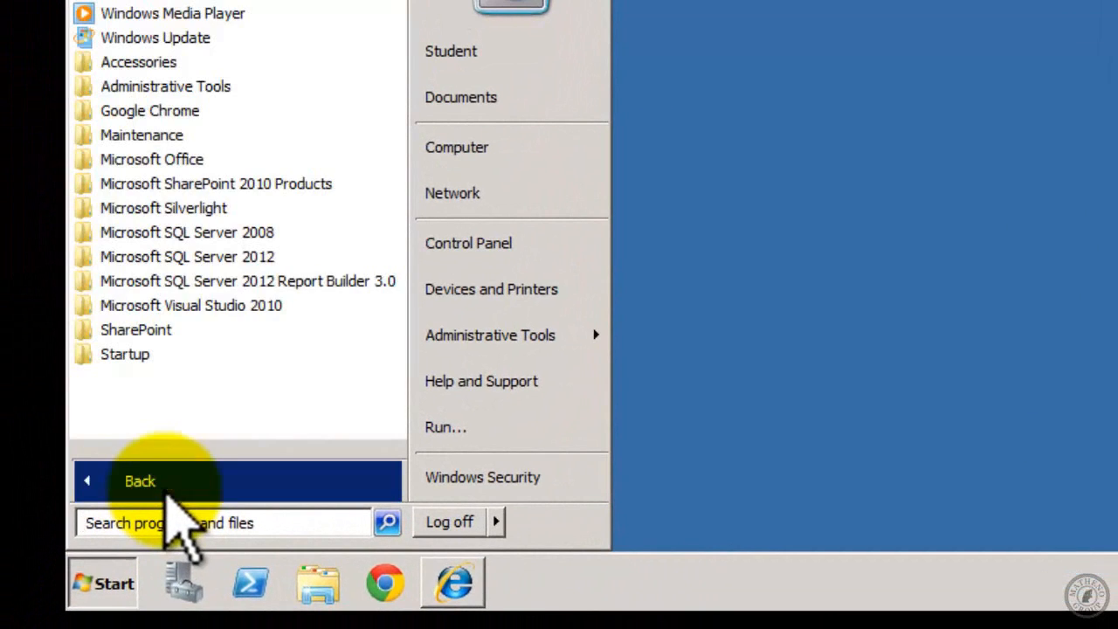
pyautogui.click(212, 186)
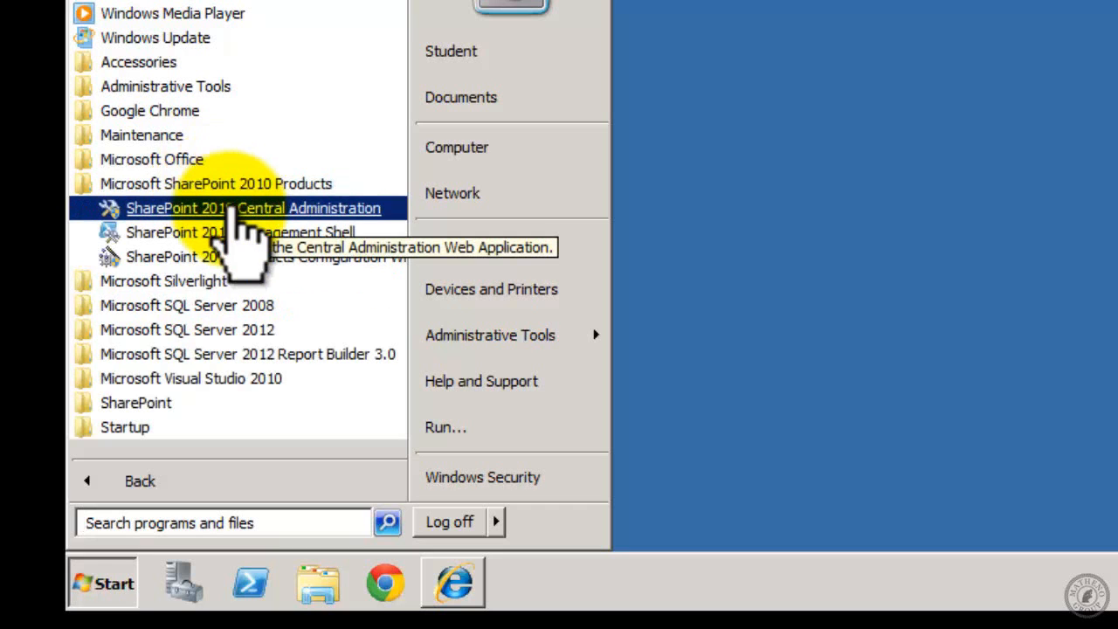
pyautogui.click(238, 209)
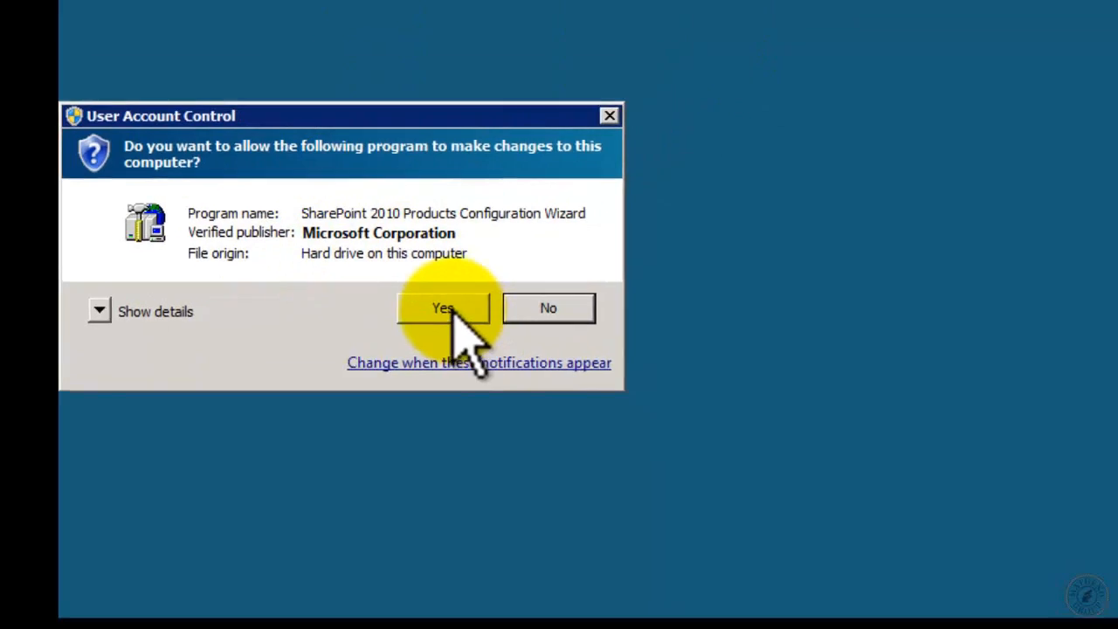
pyautogui.click(451, 307)
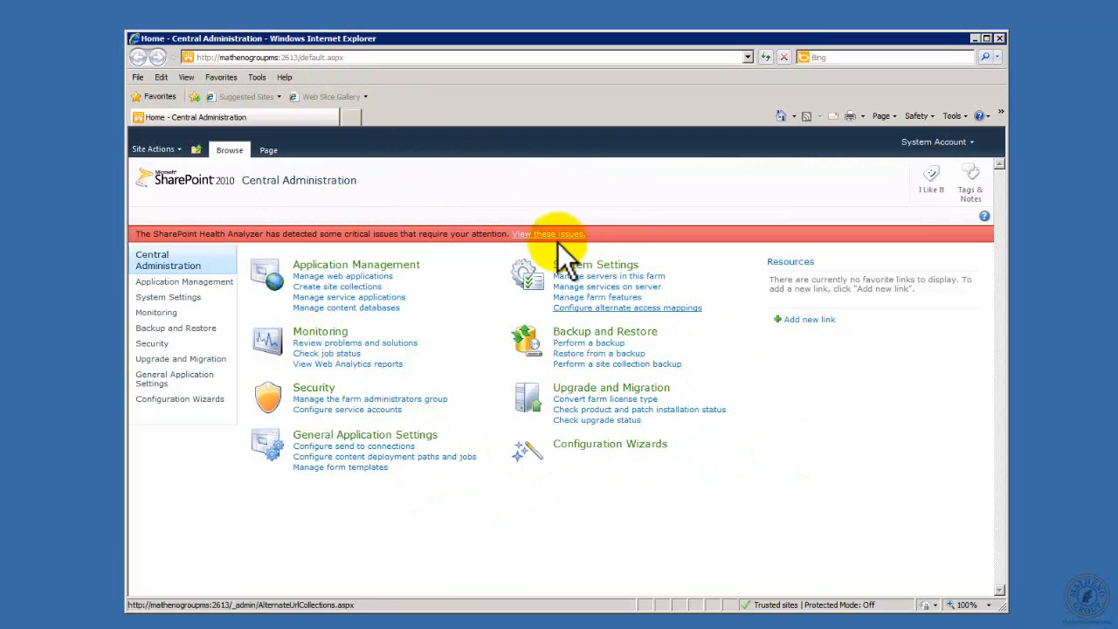
# Step: Open the service applications management page and examine the full list of service applications and their status
pyautogui.click(382, 298)
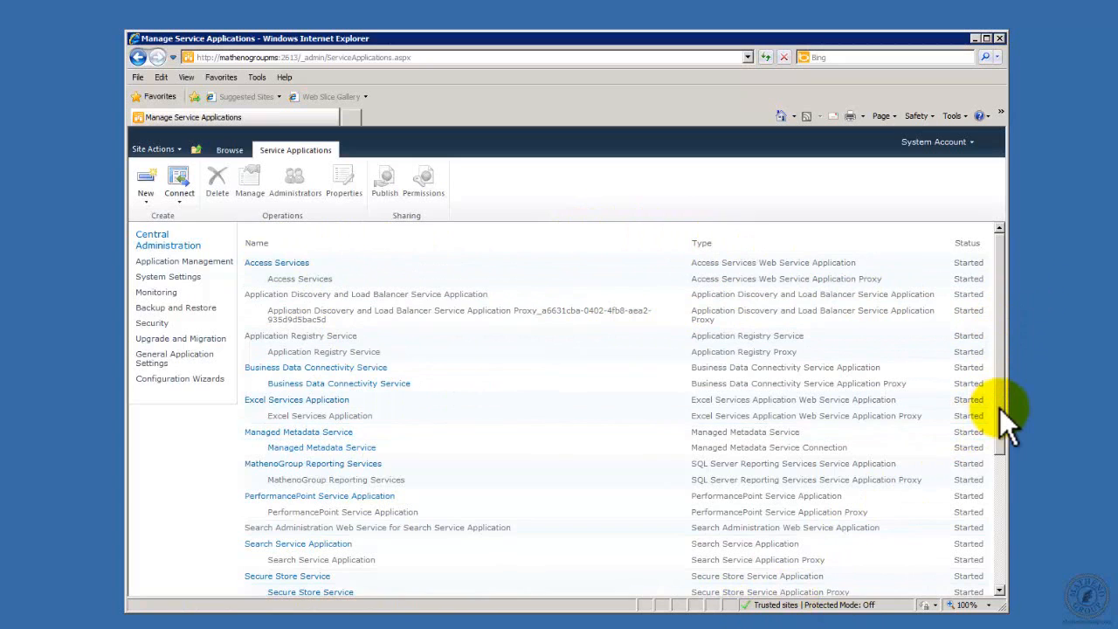
pyautogui.moveTo(999, 408); pyautogui.dragTo(990, 575)
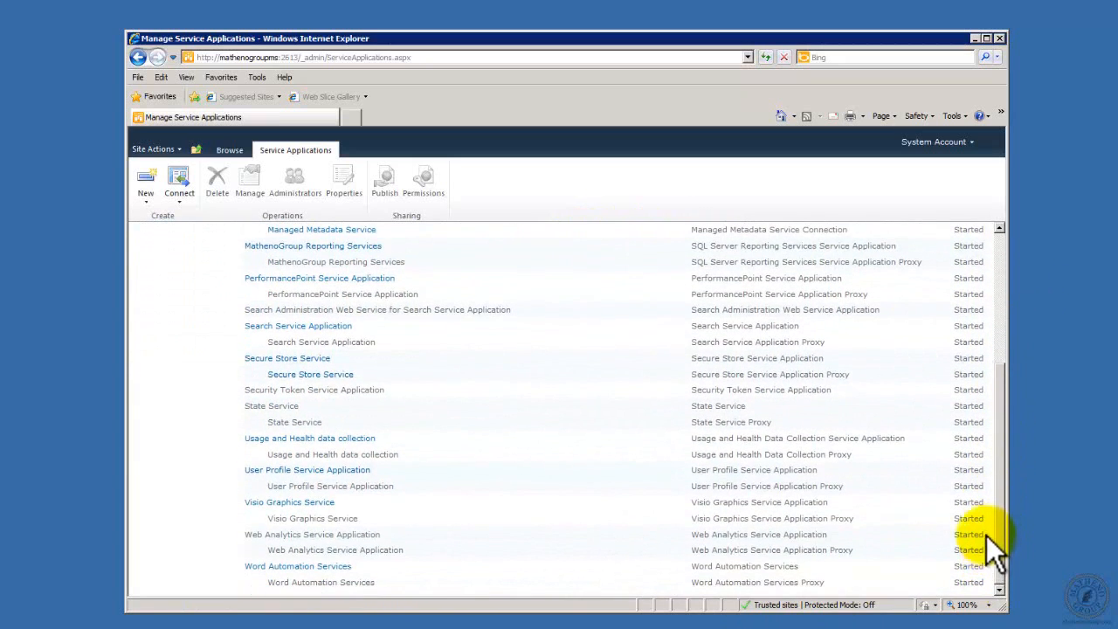
pyautogui.scroll(3, 989, 524)
pyautogui.scroll(2, 981, 476)
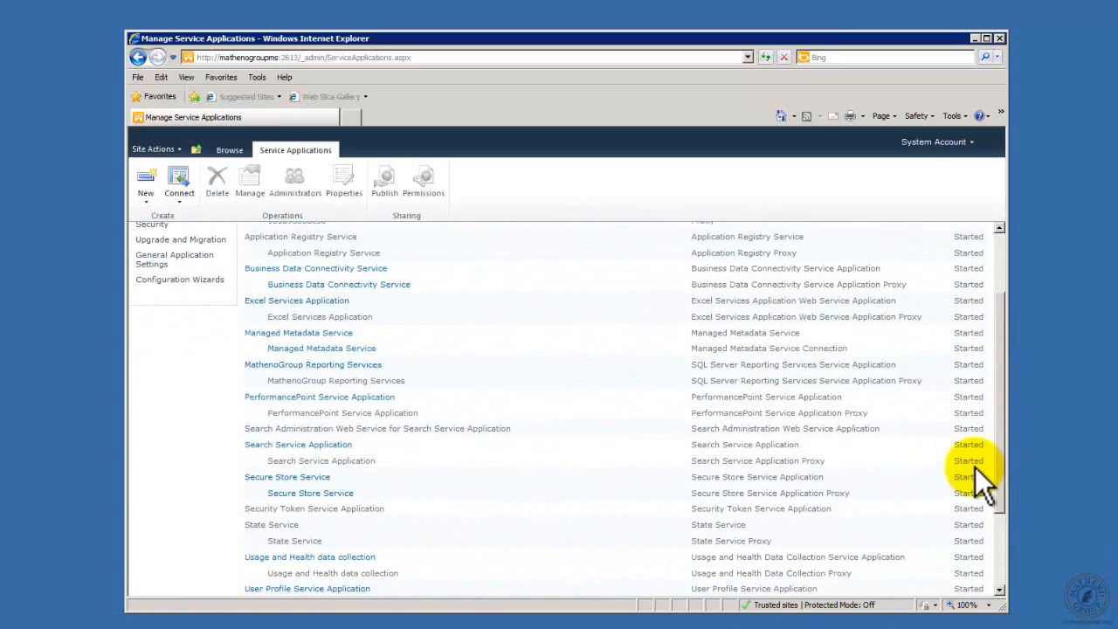
pyautogui.scroll(2, 978, 446)
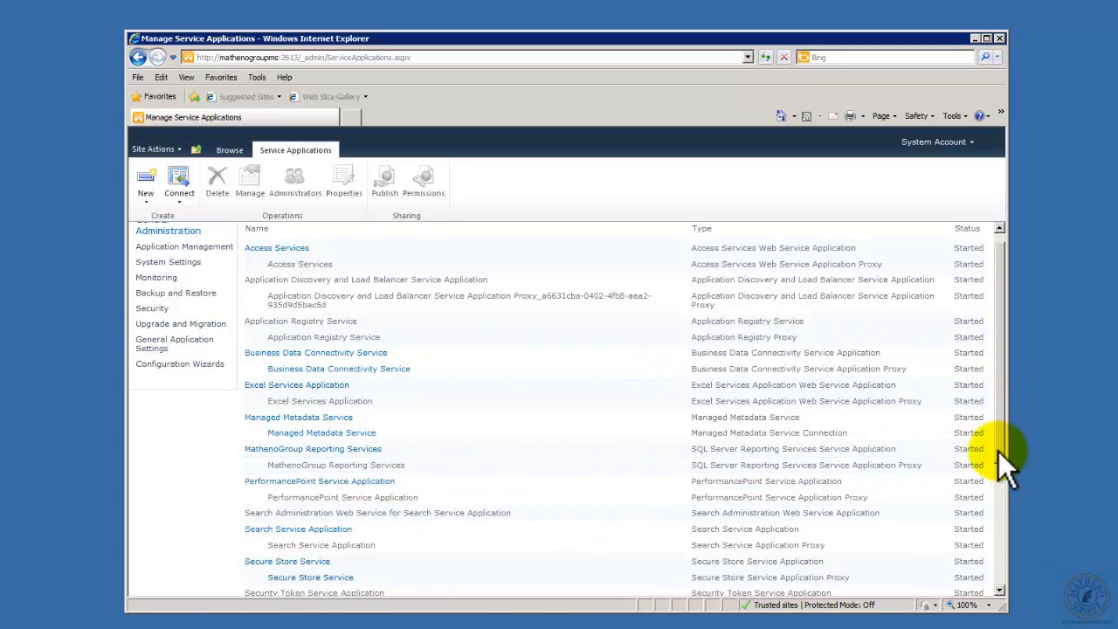
pyautogui.moveTo(998, 450); pyautogui.dragTo(669, 572)
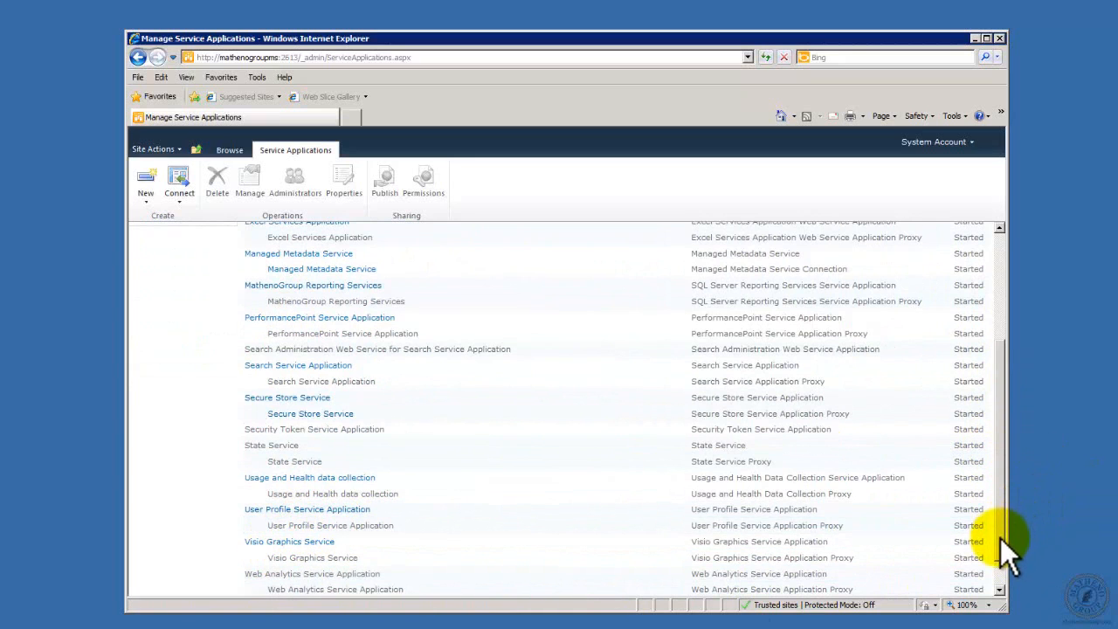
pyautogui.moveTo(1000, 538); pyautogui.dragTo(1001, 571)
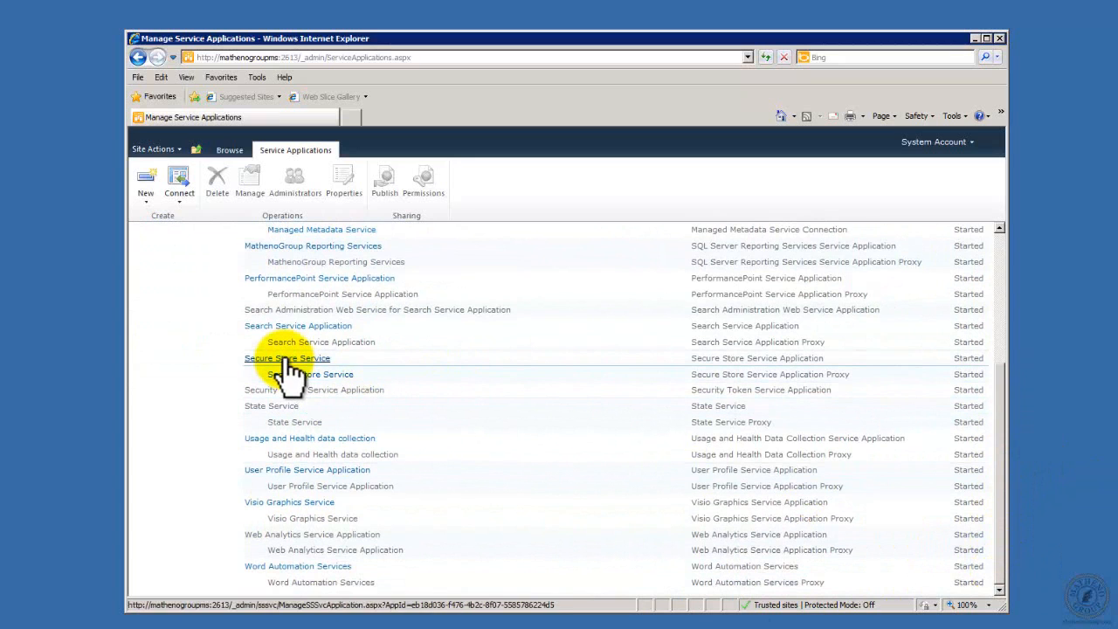
pyautogui.moveTo(1000, 512); pyautogui.dragTo(1004, 352)
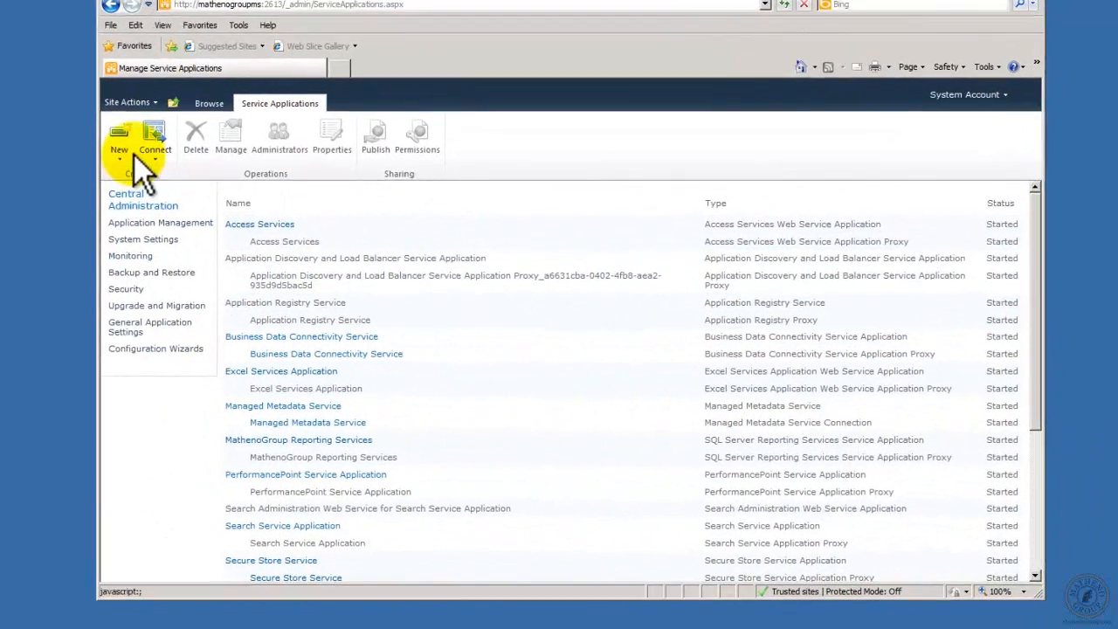
# Step: Review the creation settings for a new PerformancePoint Service Application and cancel without creating it
pyautogui.click(117, 159)
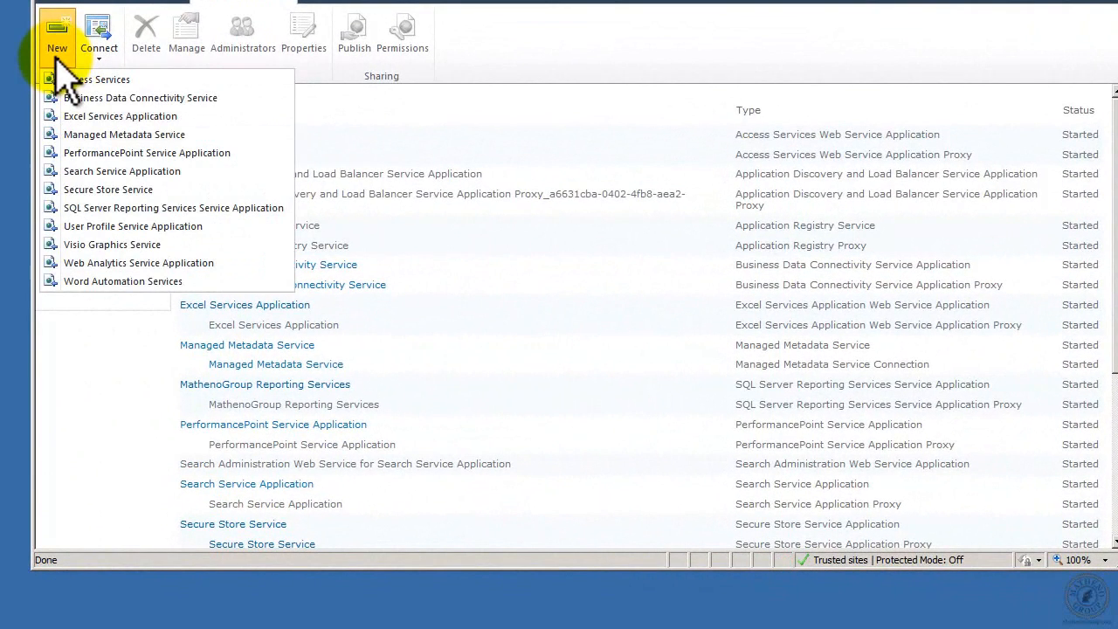
pyautogui.click(185, 153)
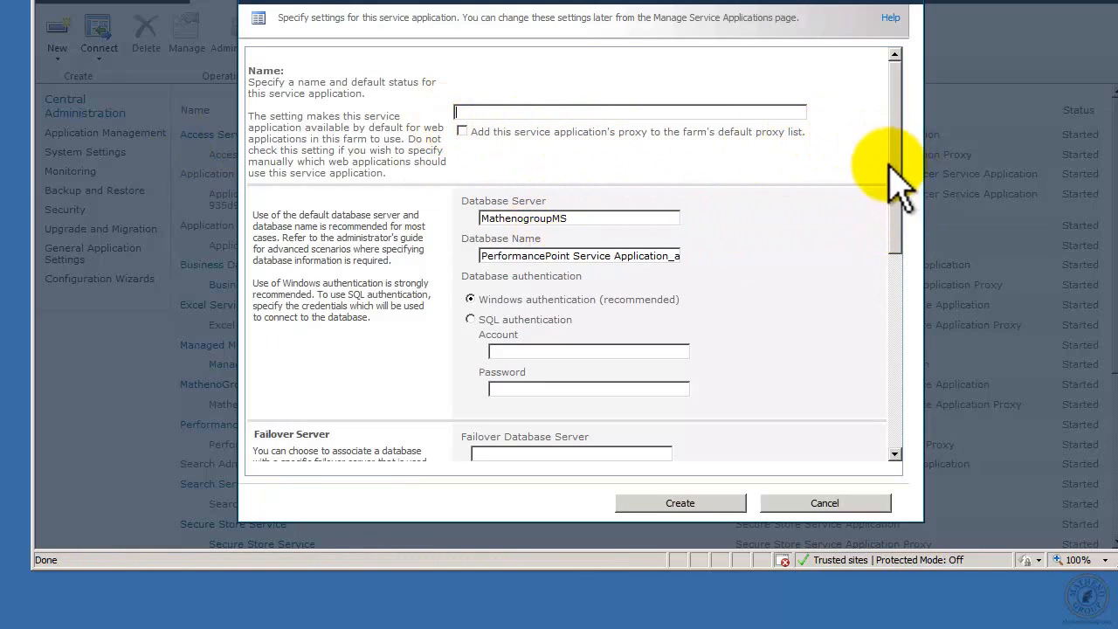
pyautogui.moveTo(898, 166); pyautogui.dragTo(898, 395)
pyautogui.scroll(5, 874, 213)
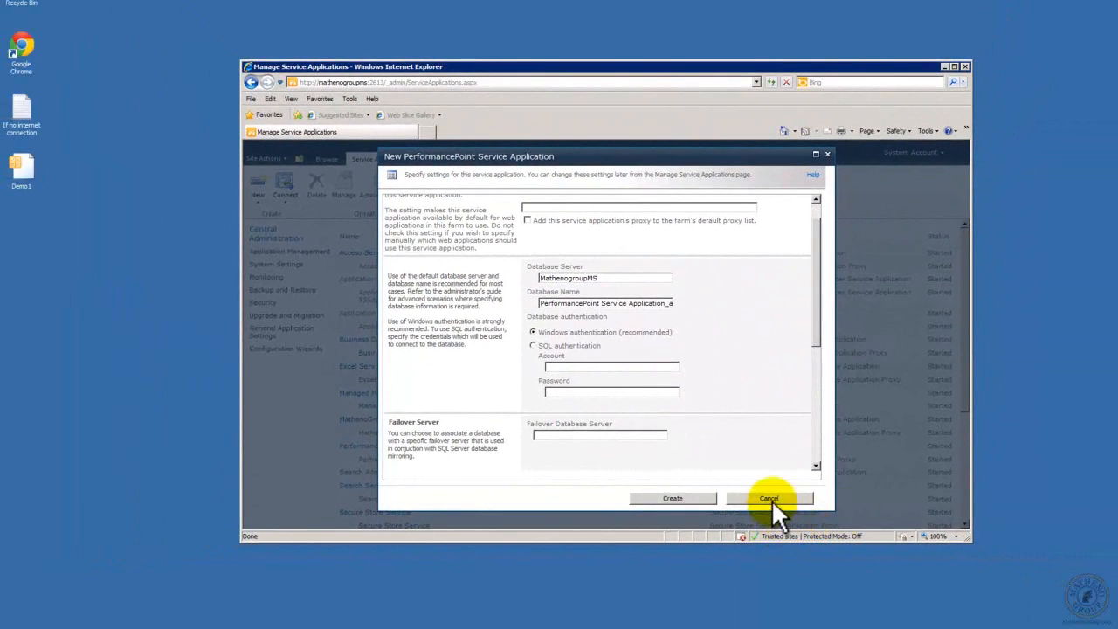
pyautogui.click(769, 498)
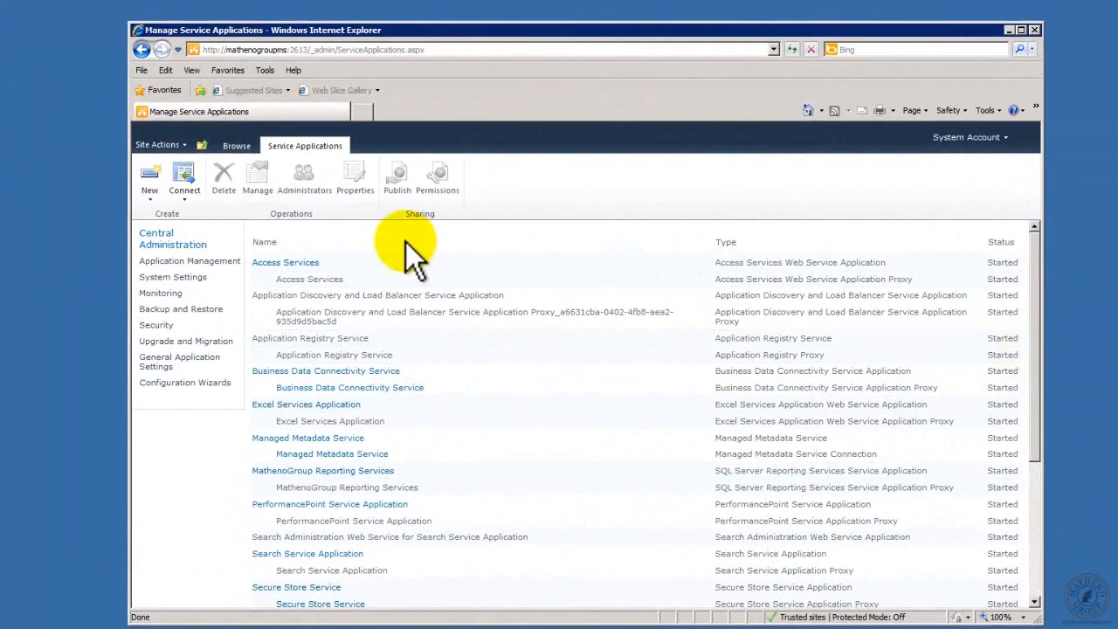
# Step: Open the web applications management page from the Central Administration home and briefly check the MathenoGroup BI site
pyautogui.click(180, 249)
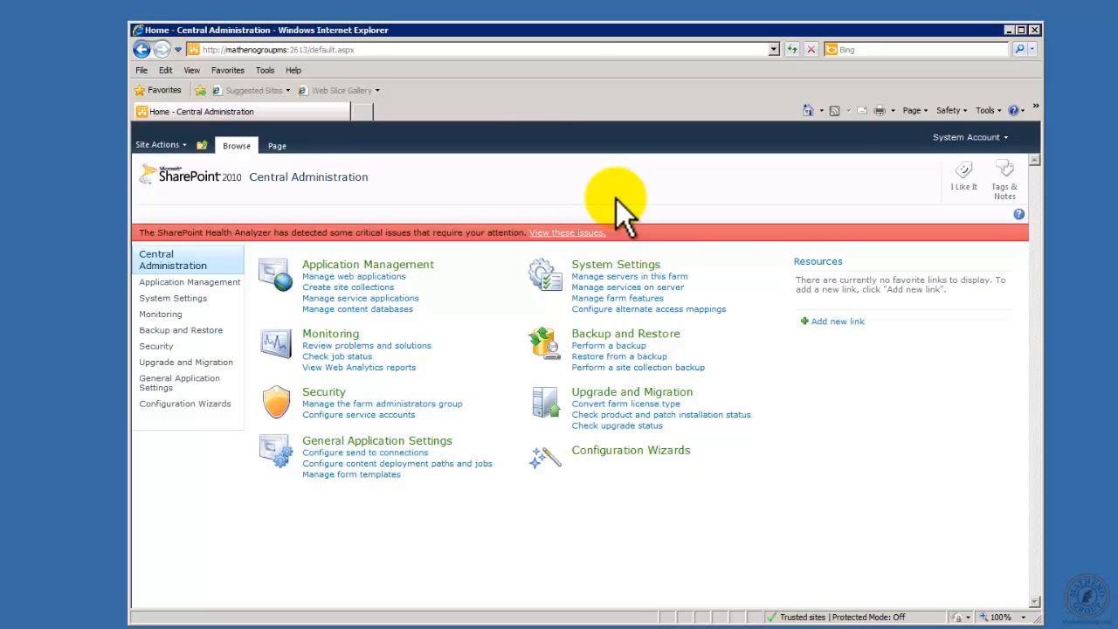
pyautogui.click(378, 278)
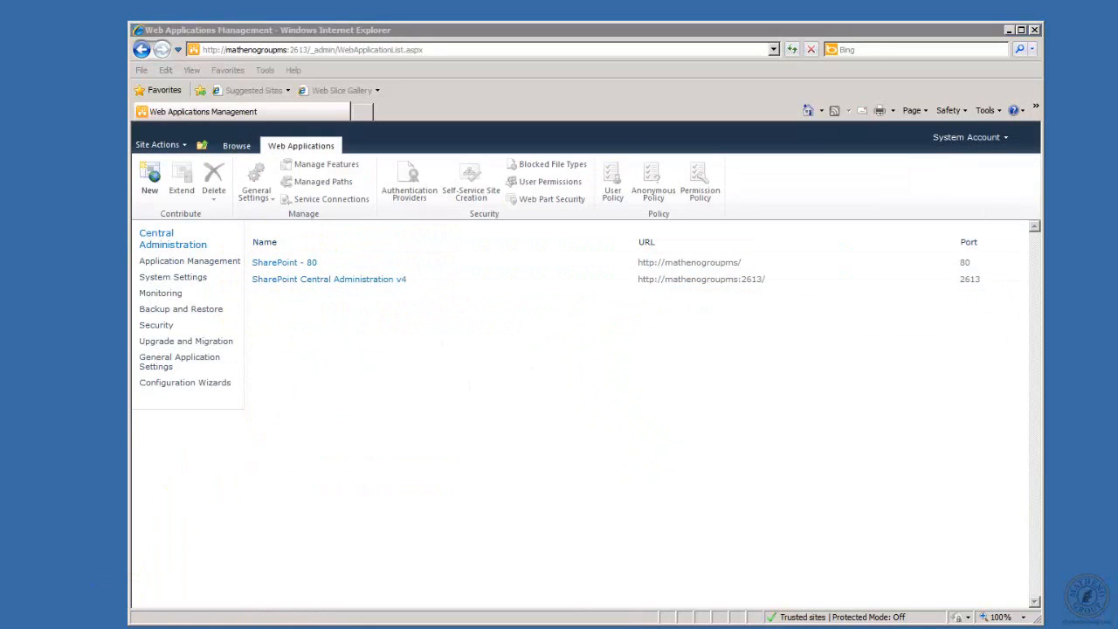
pyautogui.hotkey('alt', 'Tab')
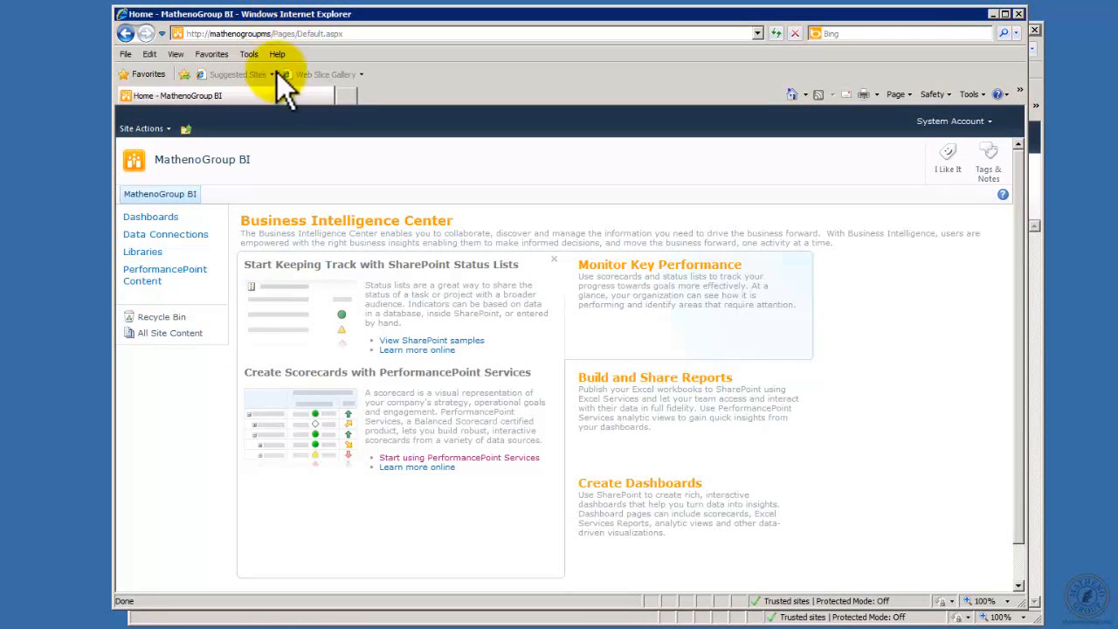
pyautogui.click(993, 14)
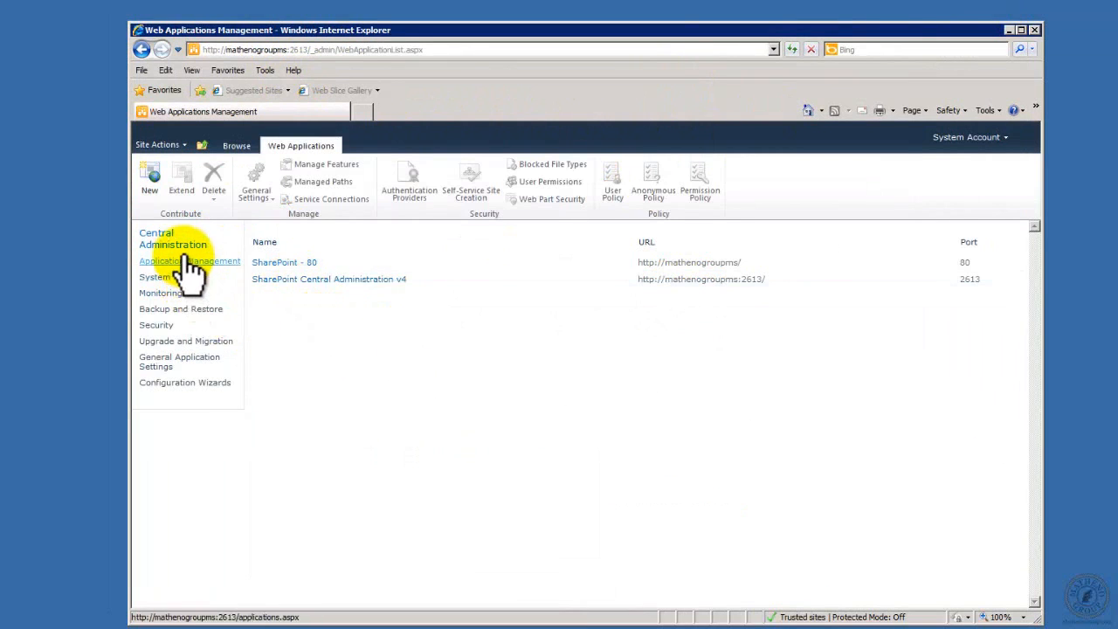
# Step: Examine the service application associations of the SharePoint - 80 web application
pyautogui.click(279, 264)
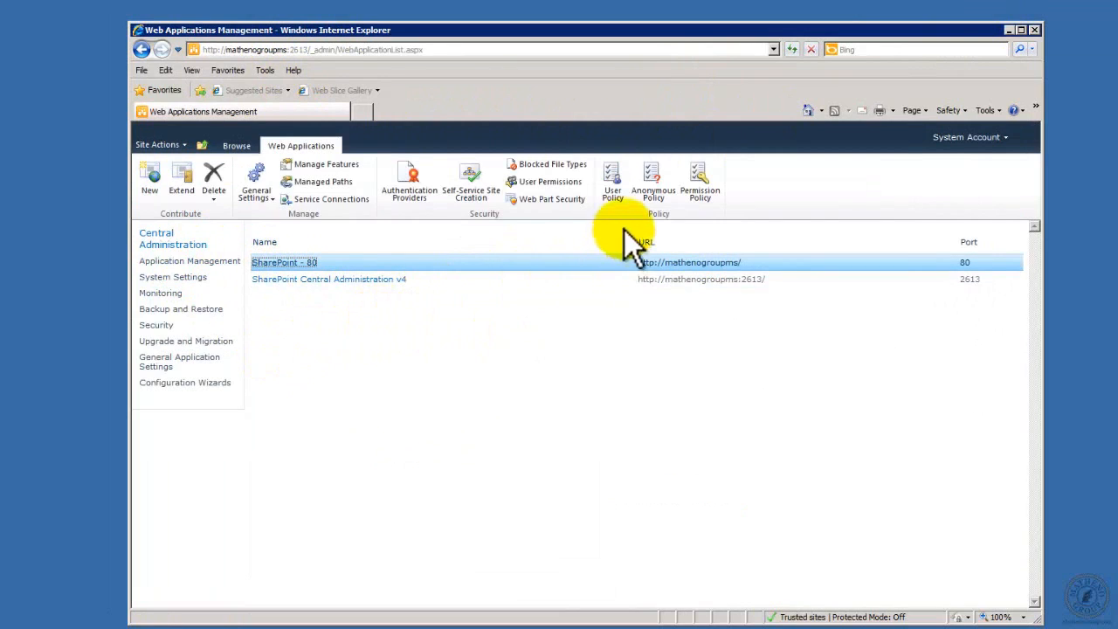
pyautogui.click(348, 209)
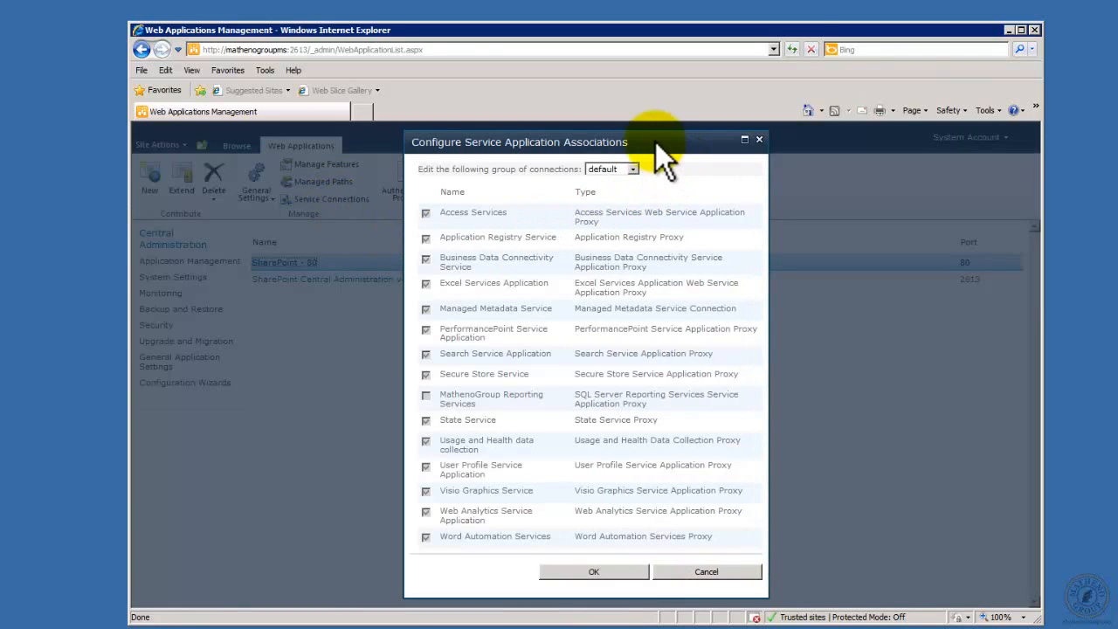
pyautogui.moveTo(656, 143); pyautogui.dragTo(649, 110)
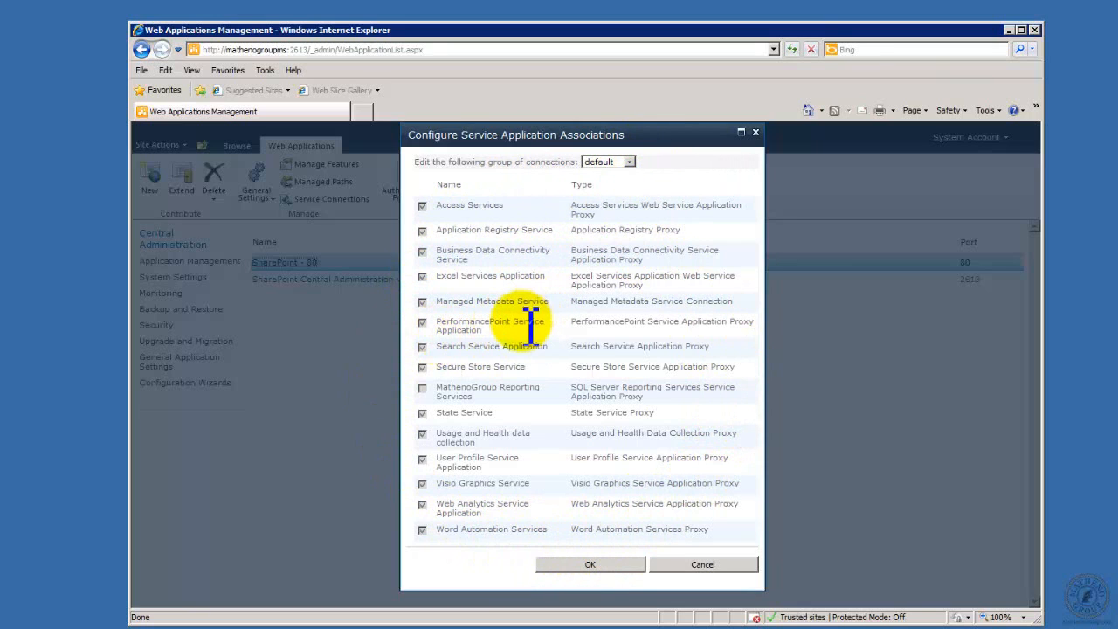
# Step: Try a custom connection group with PerformancePoint Service Application and Excel Services Application selected, and cancel the changes
pyautogui.click(630, 161)
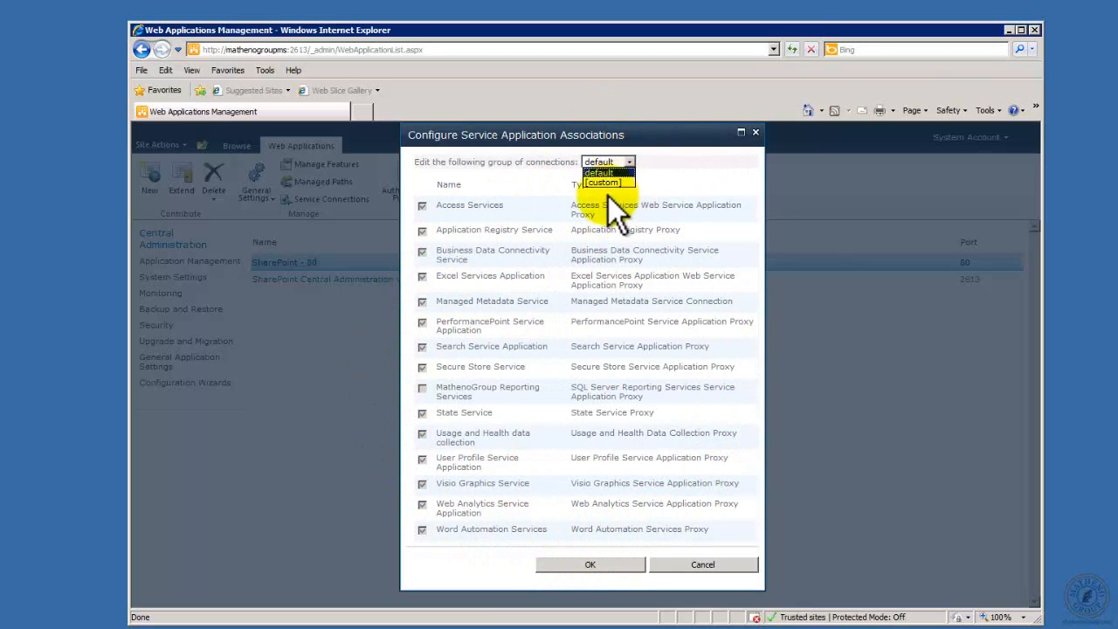
pyautogui.click(604, 182)
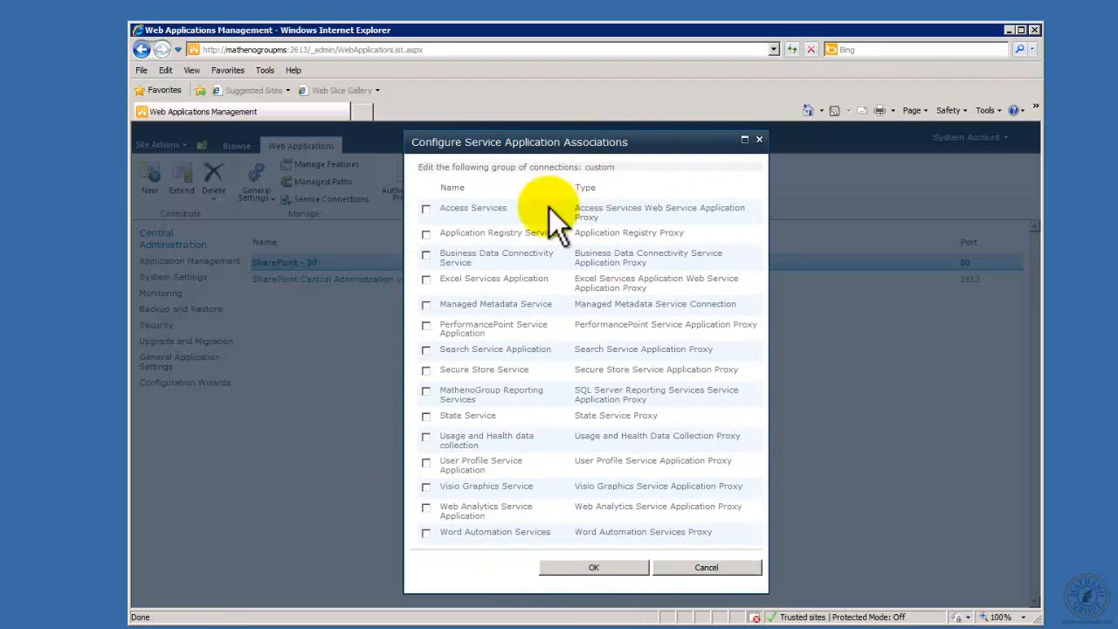
pyautogui.click(426, 327)
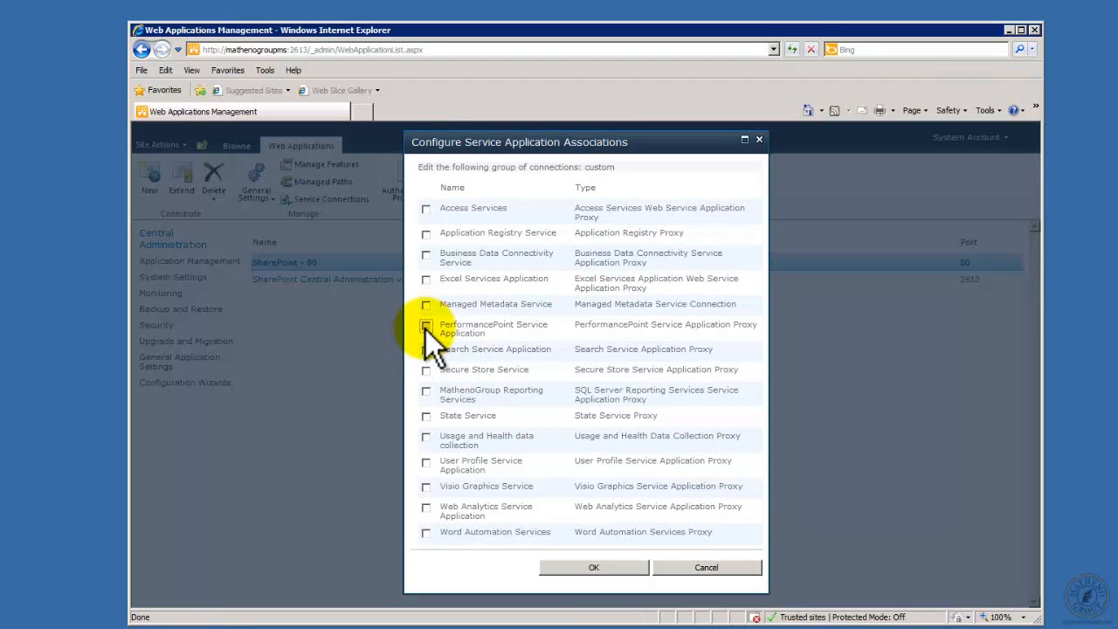
pyautogui.click(426, 280)
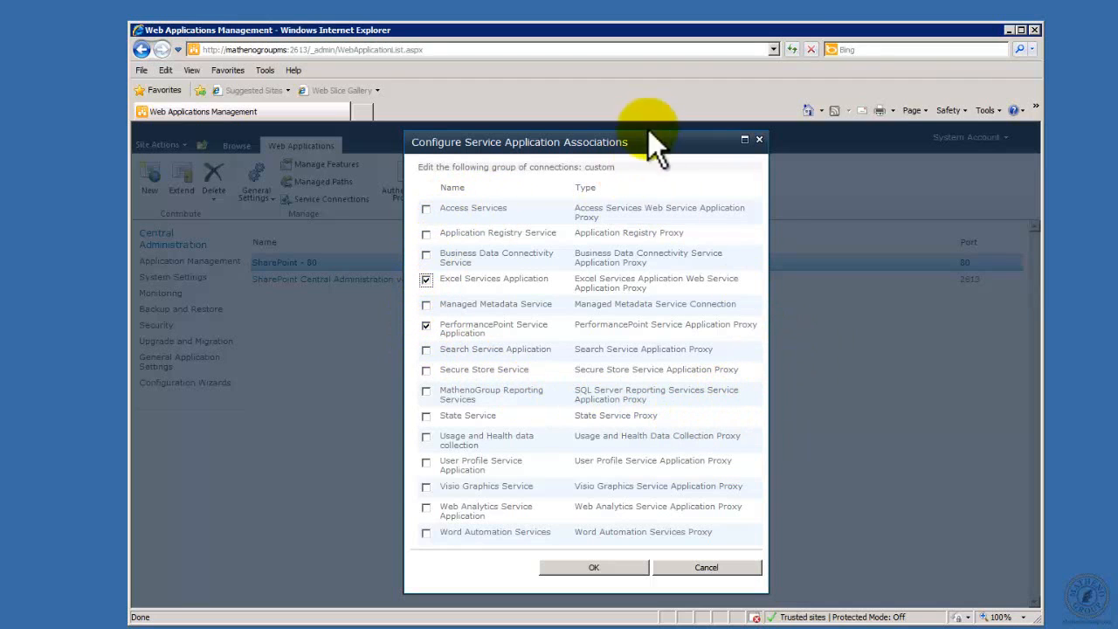
pyautogui.click(714, 568)
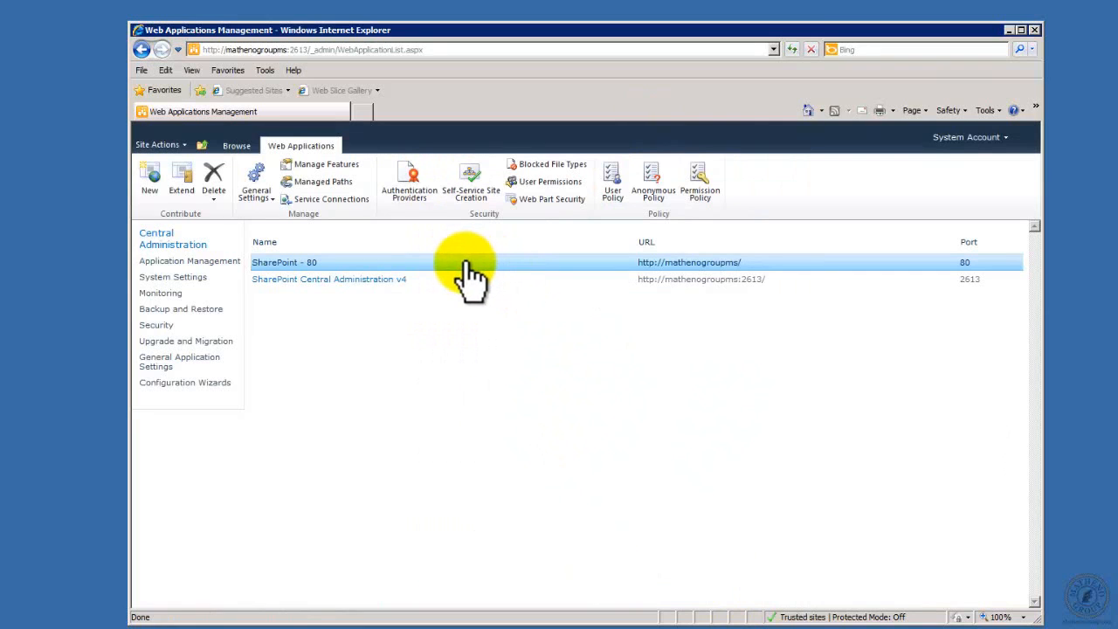
# Step: Start a new site collection from the Central Administration home, with the title fAf and the /sites/ URL path
pyautogui.click(154, 249)
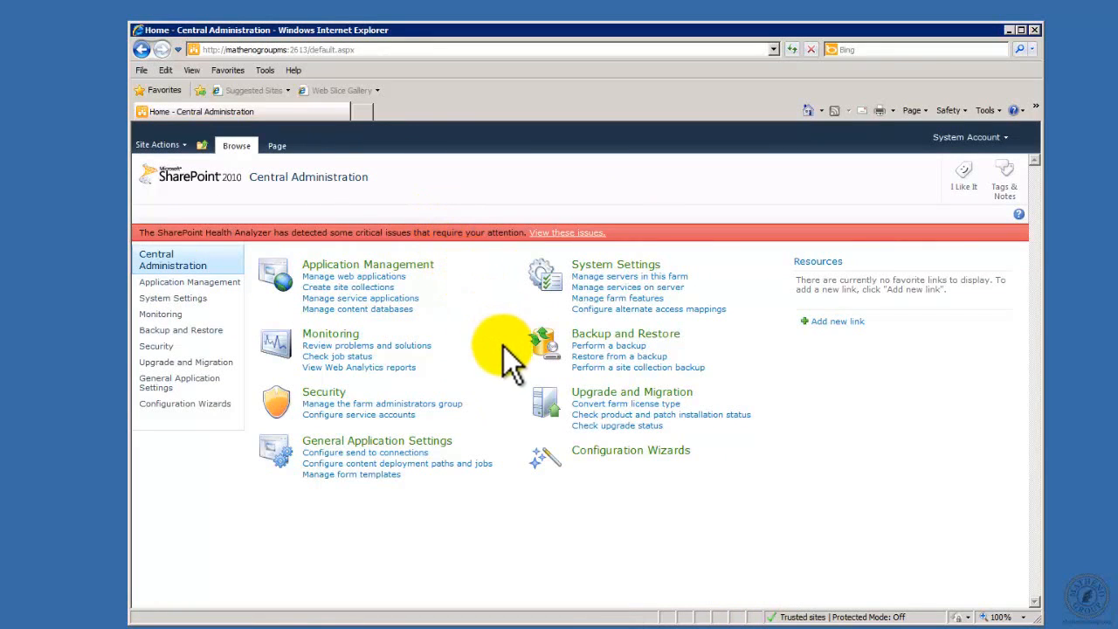
pyautogui.click(321, 288)
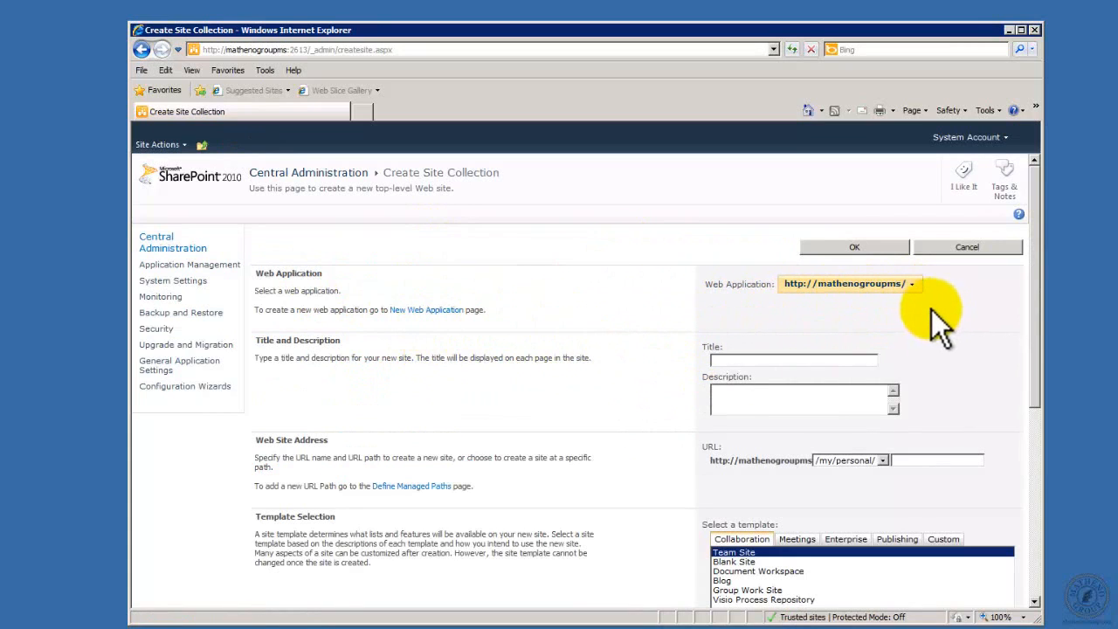
pyautogui.click(787, 360)
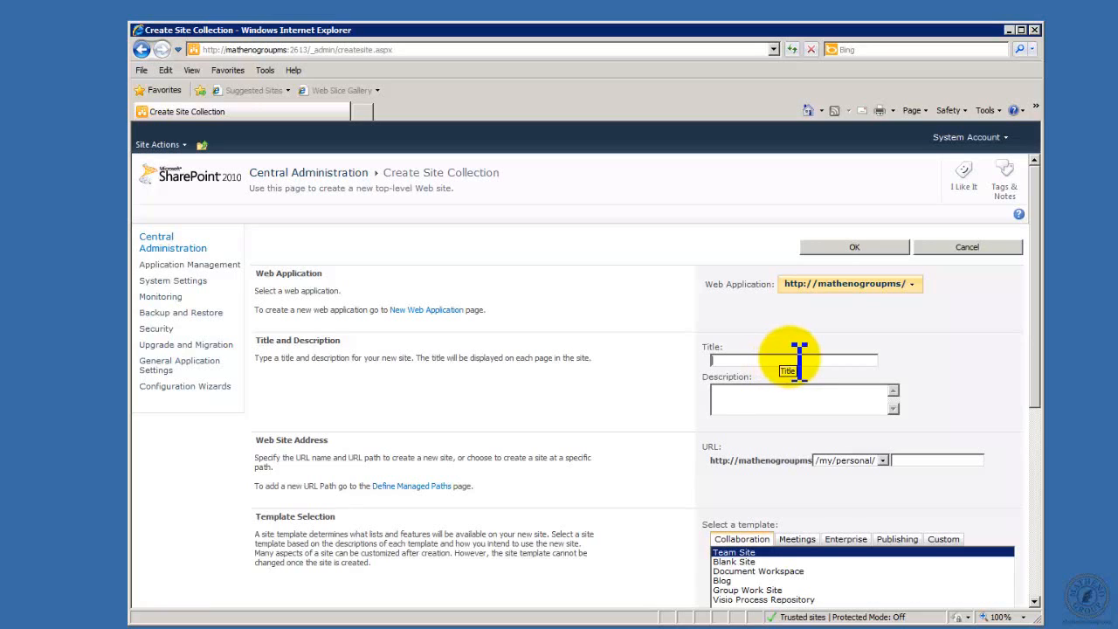
pyautogui.write('fAf')
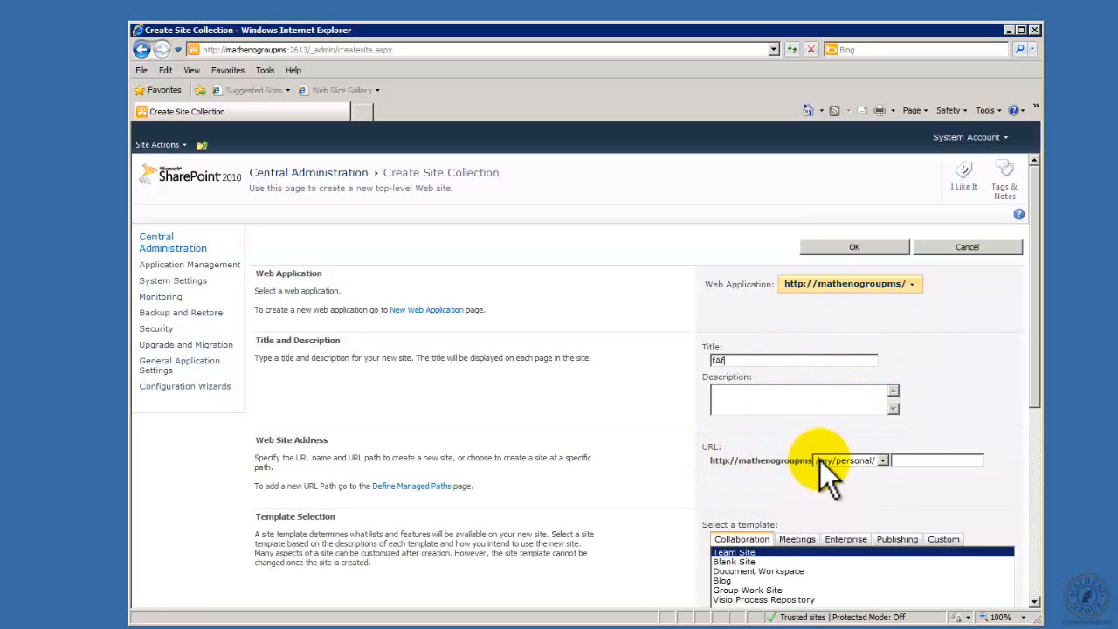
pyautogui.click(883, 462)
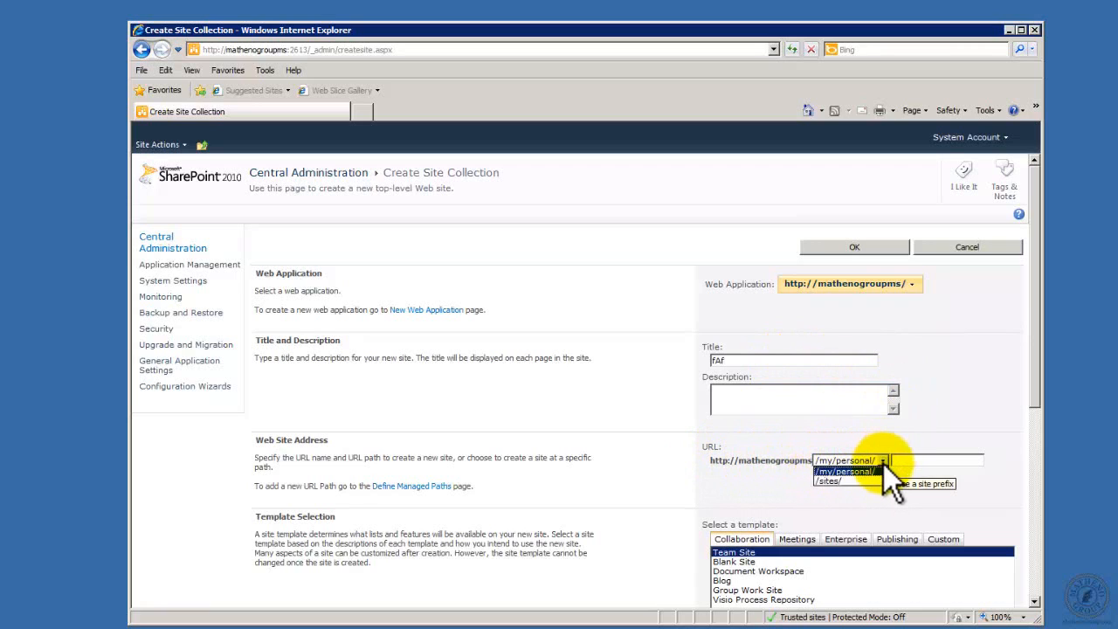
pyautogui.click(844, 481)
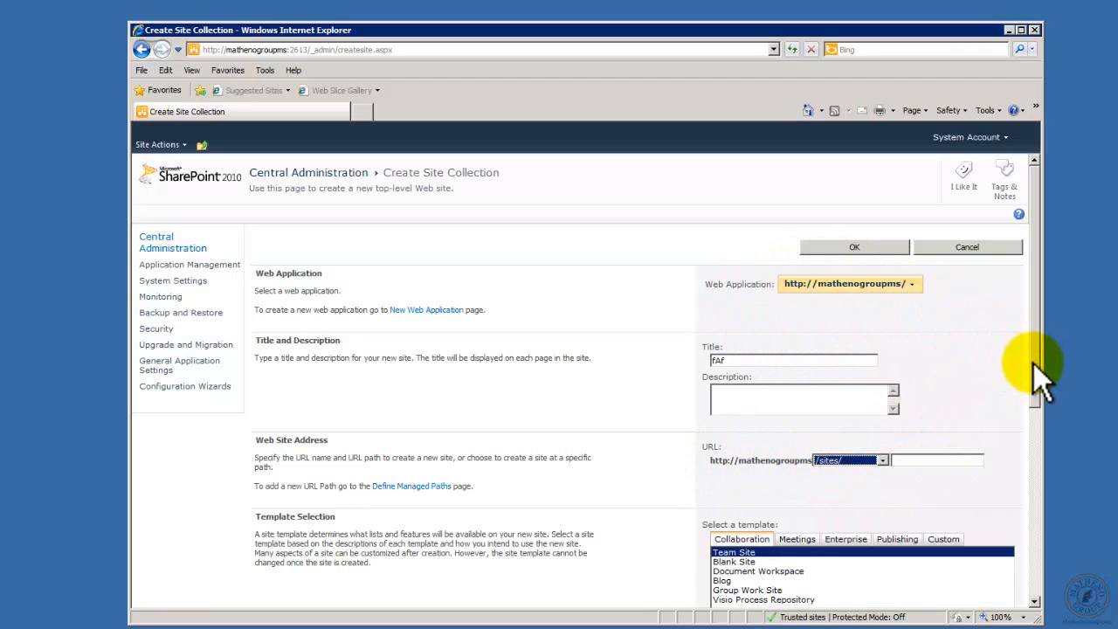
# Step: Review the new web application form linked from the site collection page, and return to site collection creation through the Central Administration home
pyautogui.moveTo(1034, 364)
pyautogui.mouseDown()
pyautogui.moveTo(1048, 442)
pyautogui.moveTo(1047, 366)
pyautogui.mouseUp()
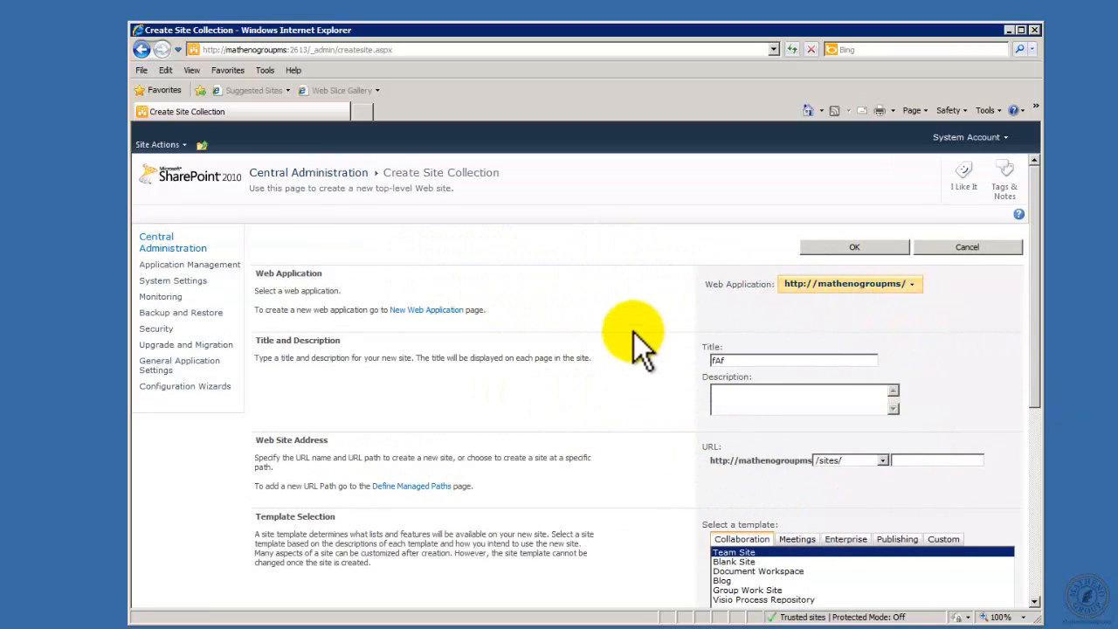
pyautogui.click(427, 311)
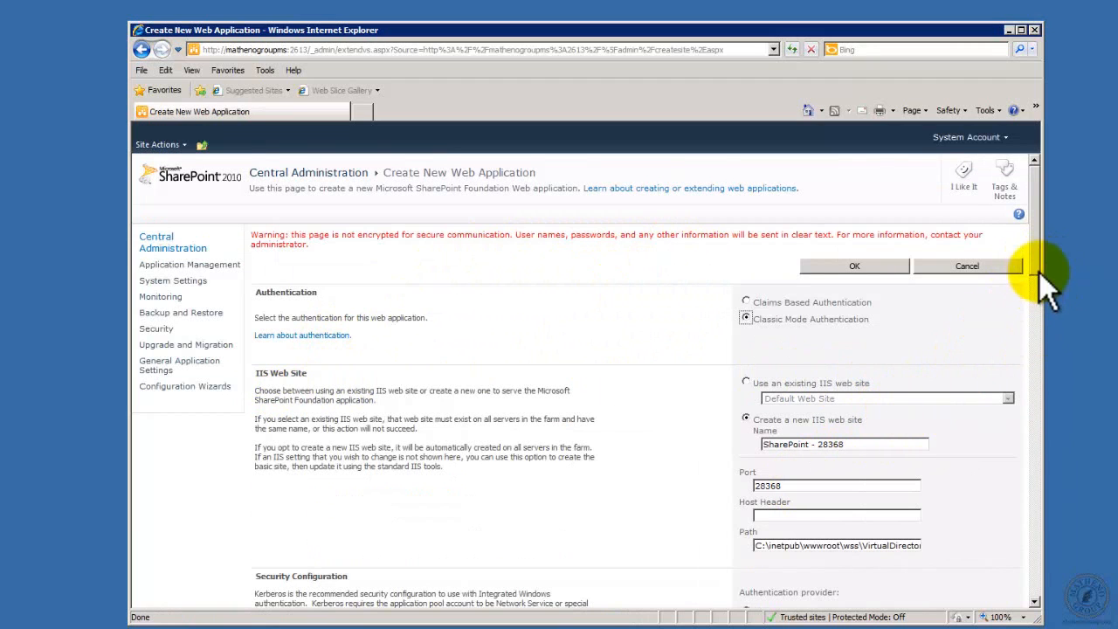
pyautogui.moveTo(1033, 265); pyautogui.dragTo(1022, 134)
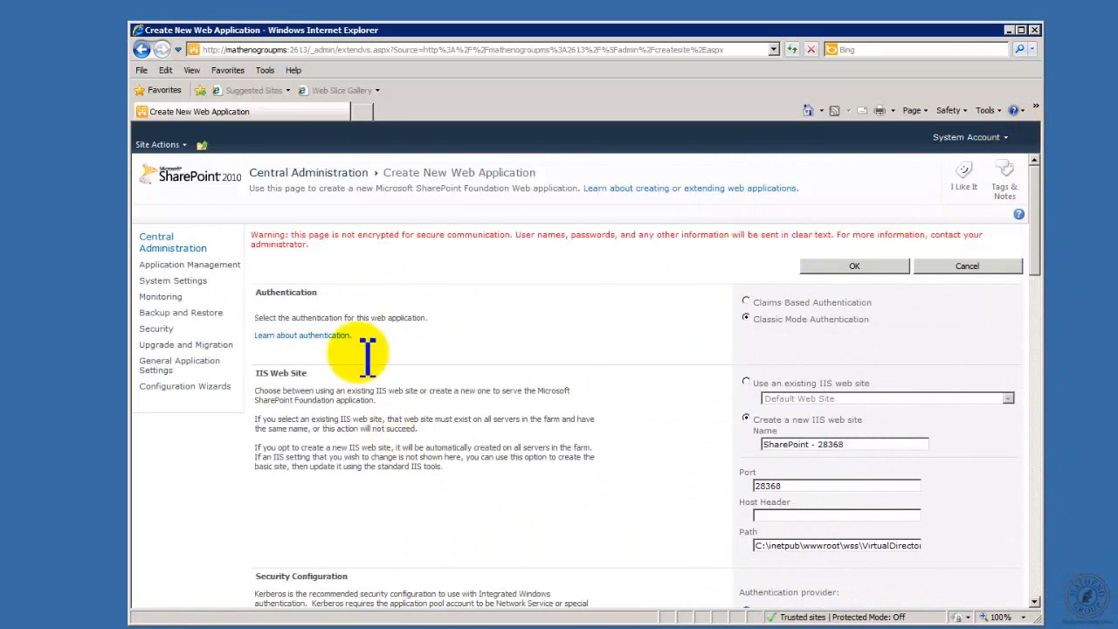
pyautogui.click(160, 246)
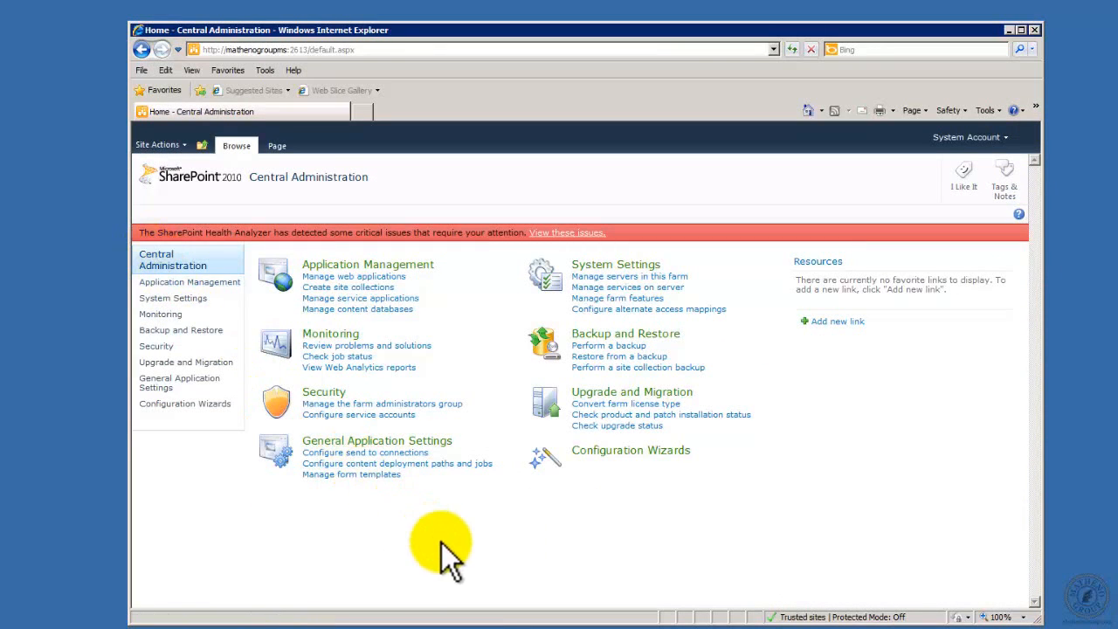
pyautogui.click(347, 287)
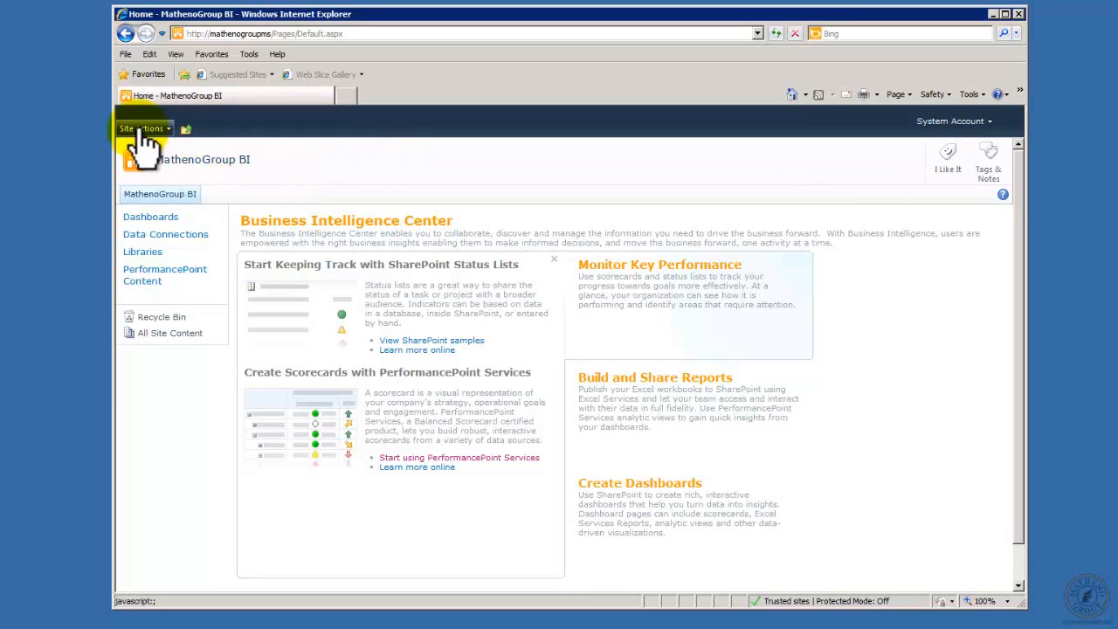
# Step: Open the MathenoGroup BI site's settings and examine the site collection features, including PerformancePoint Services Site Collection Features
pyautogui.click(142, 131)
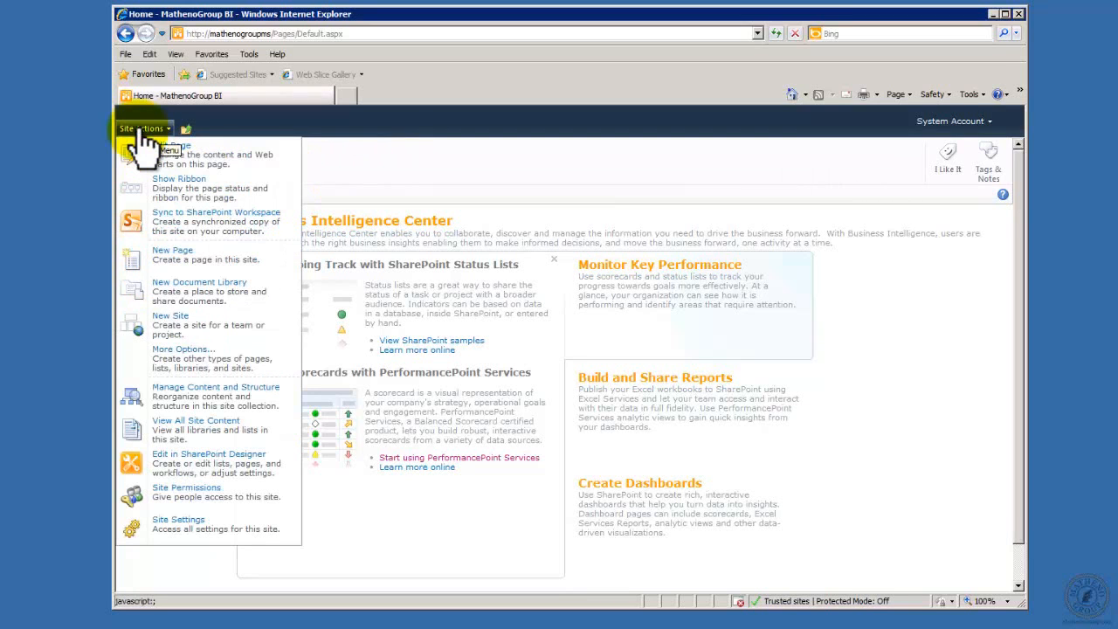
pyautogui.click(207, 525)
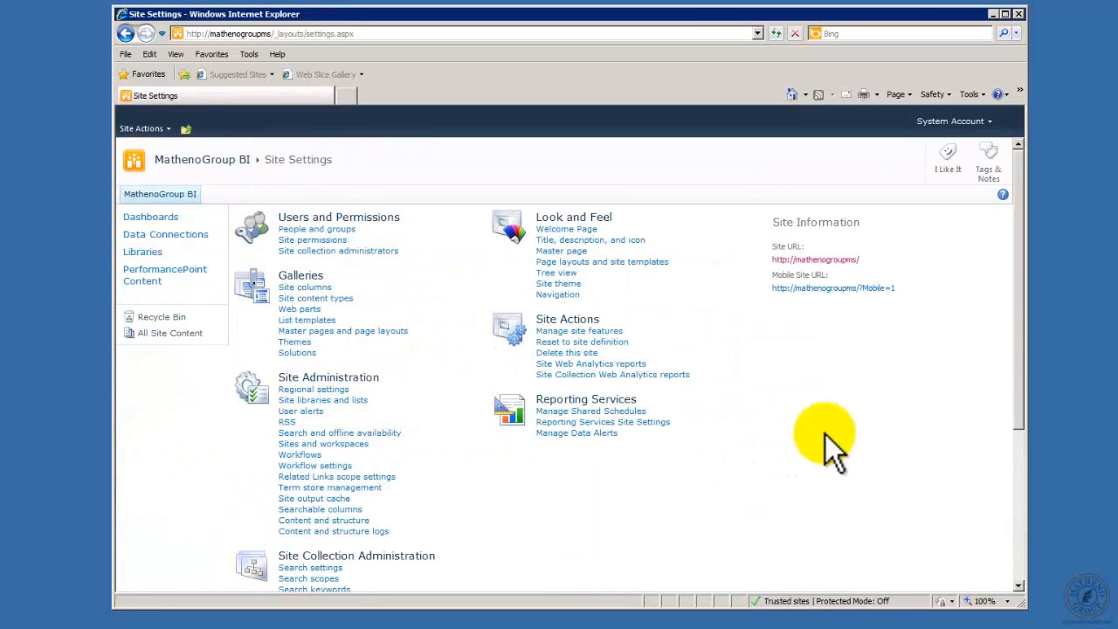
pyautogui.scroll(-3, 1022, 295)
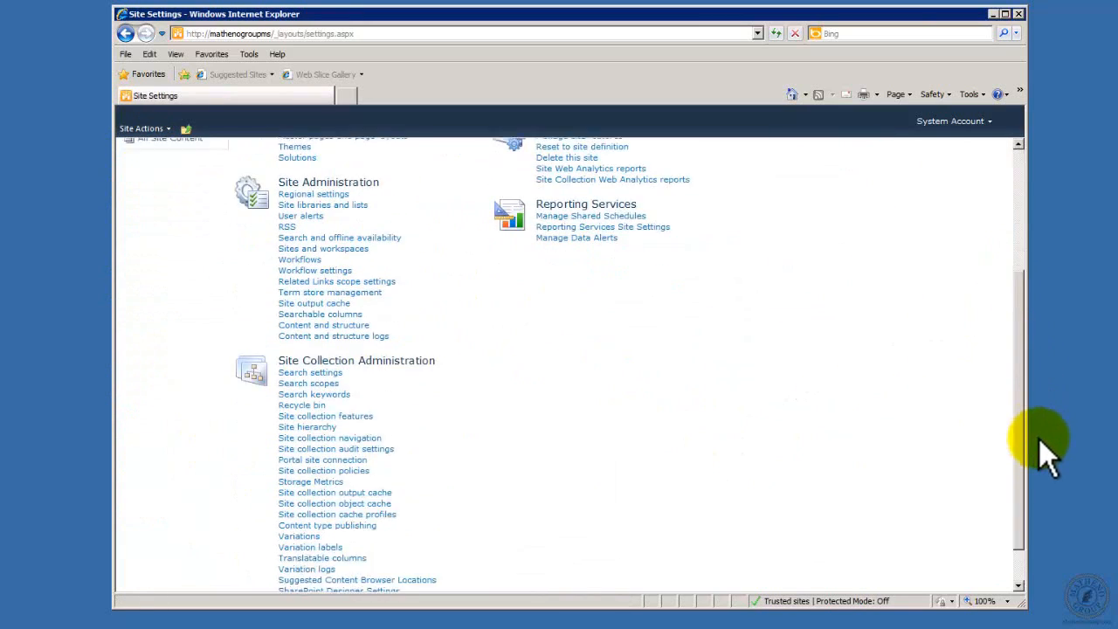
pyautogui.moveTo(1040, 439); pyautogui.dragTo(1038, 470)
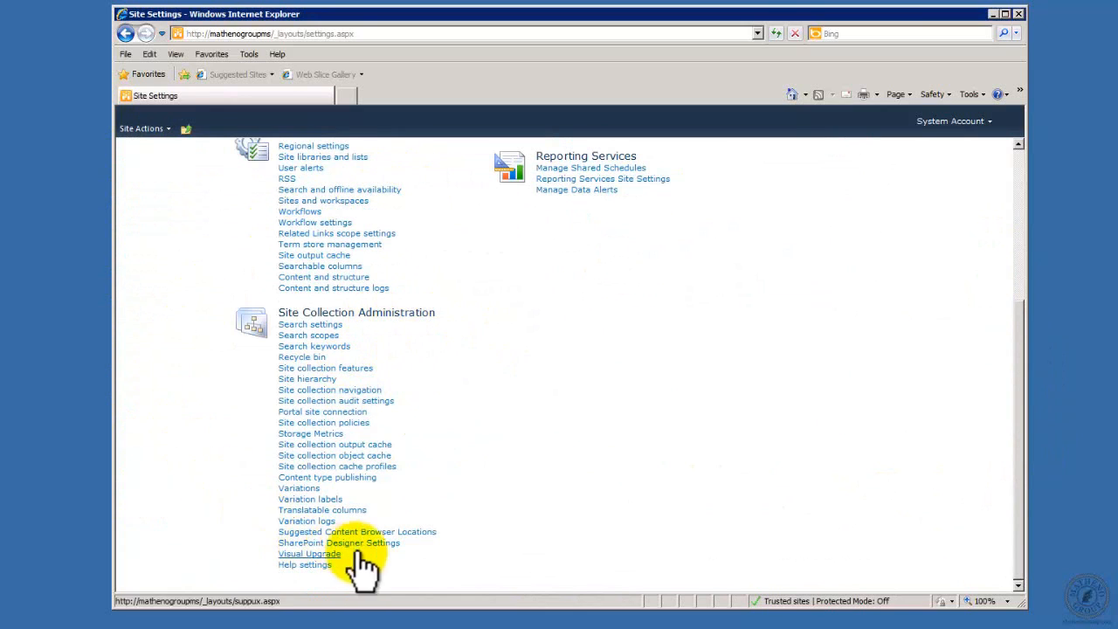
pyautogui.click(340, 368)
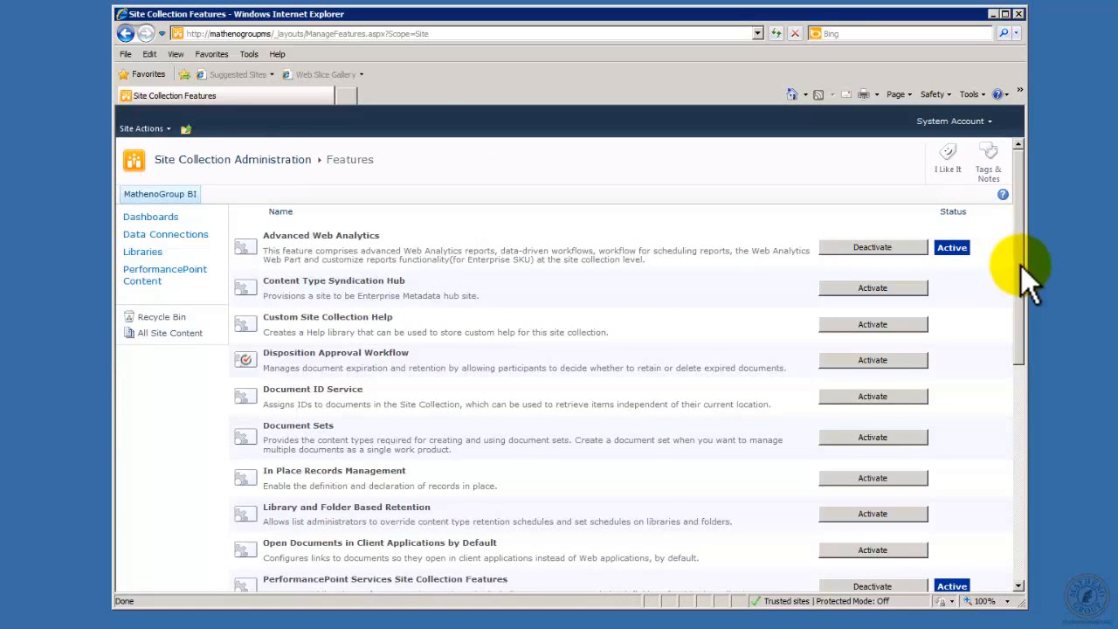
pyautogui.moveTo(1021, 265); pyautogui.dragTo(1001, 250)
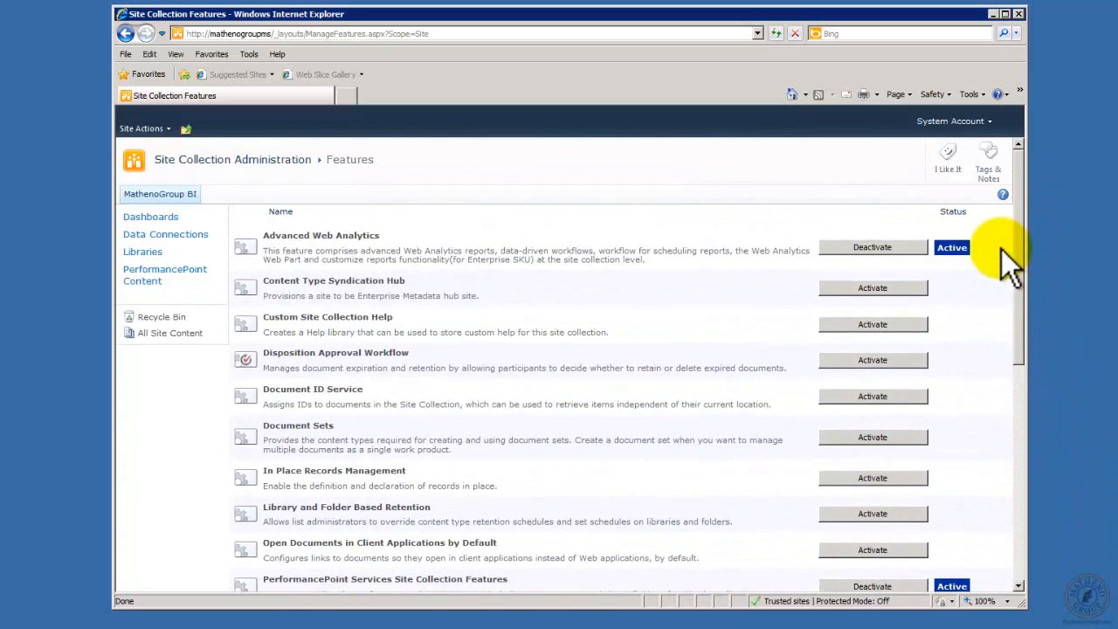
# Step: Return to the MathenoGroup BI site settings and open the site features to check PerformancePoint Services Site Features
pyautogui.click(126, 34)
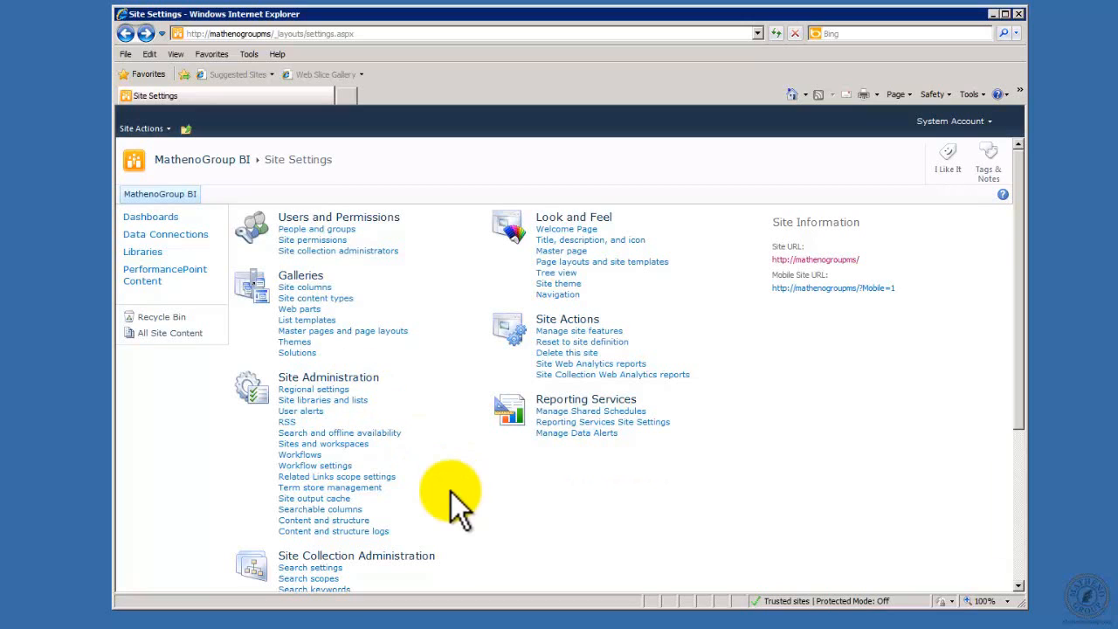
pyautogui.click(555, 333)
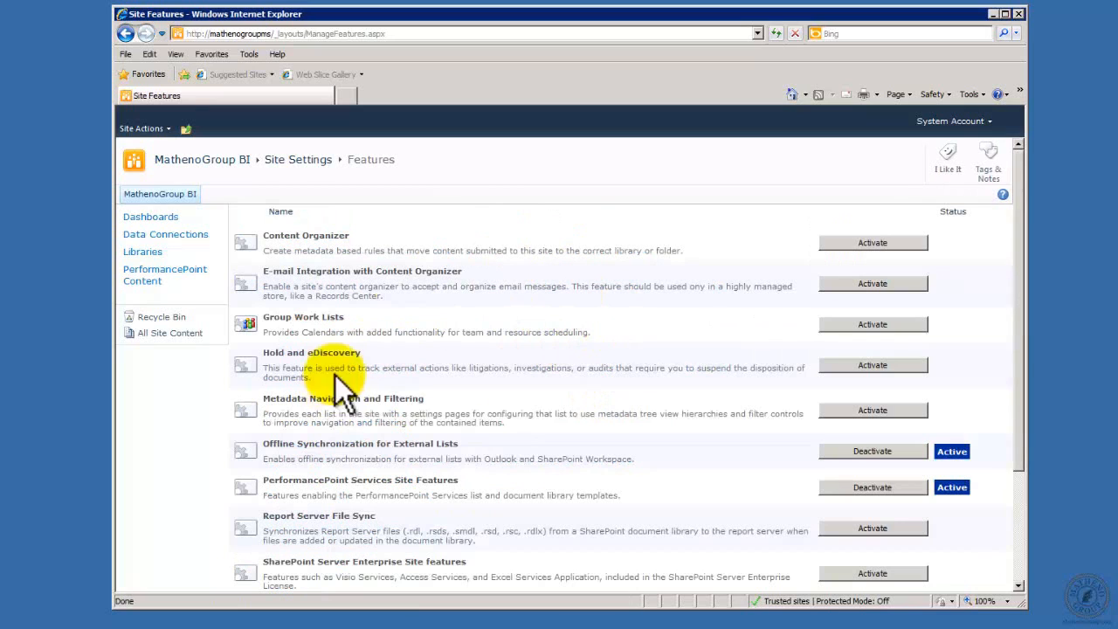